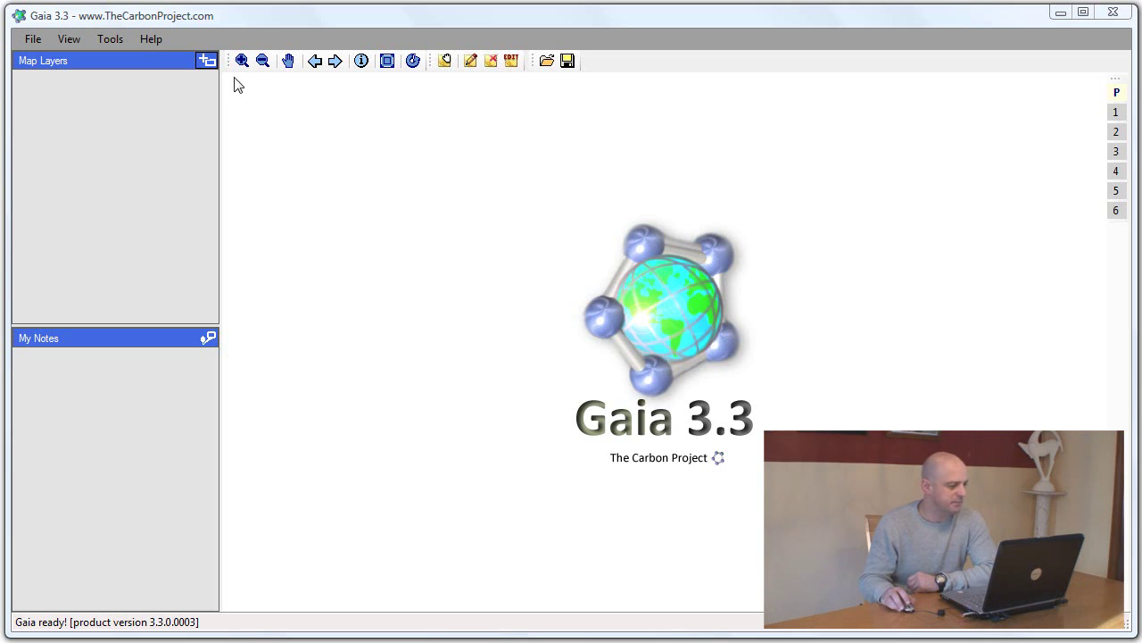
# Step: Add the Microsoft Virtual Earth Roads base map as a layer to the map
pyautogui.click(207, 61)
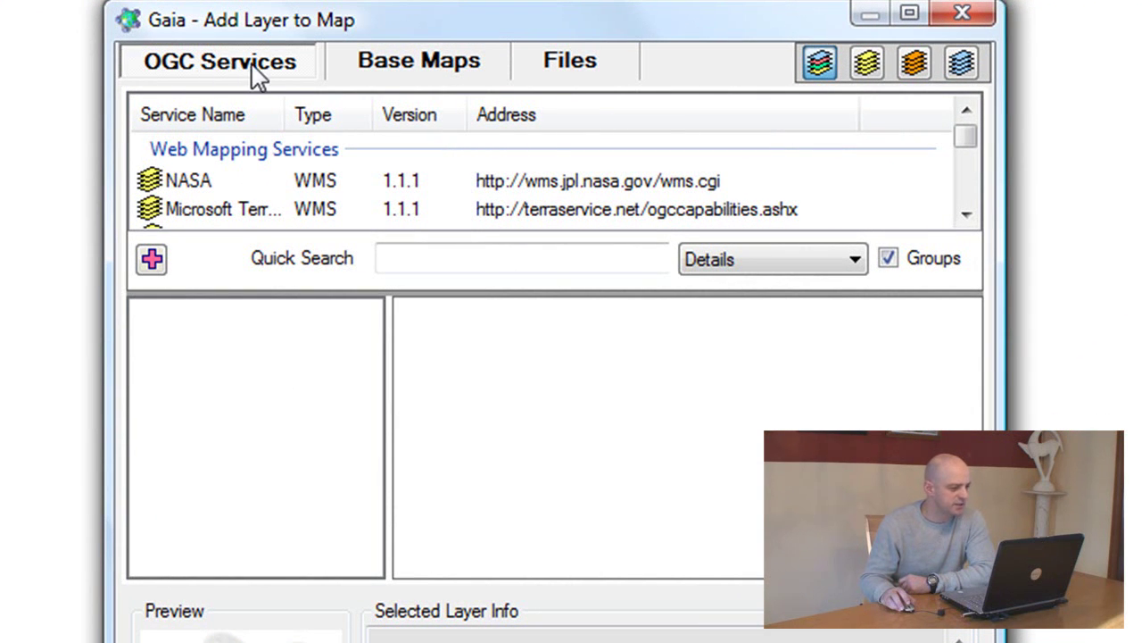
pyautogui.click(414, 64)
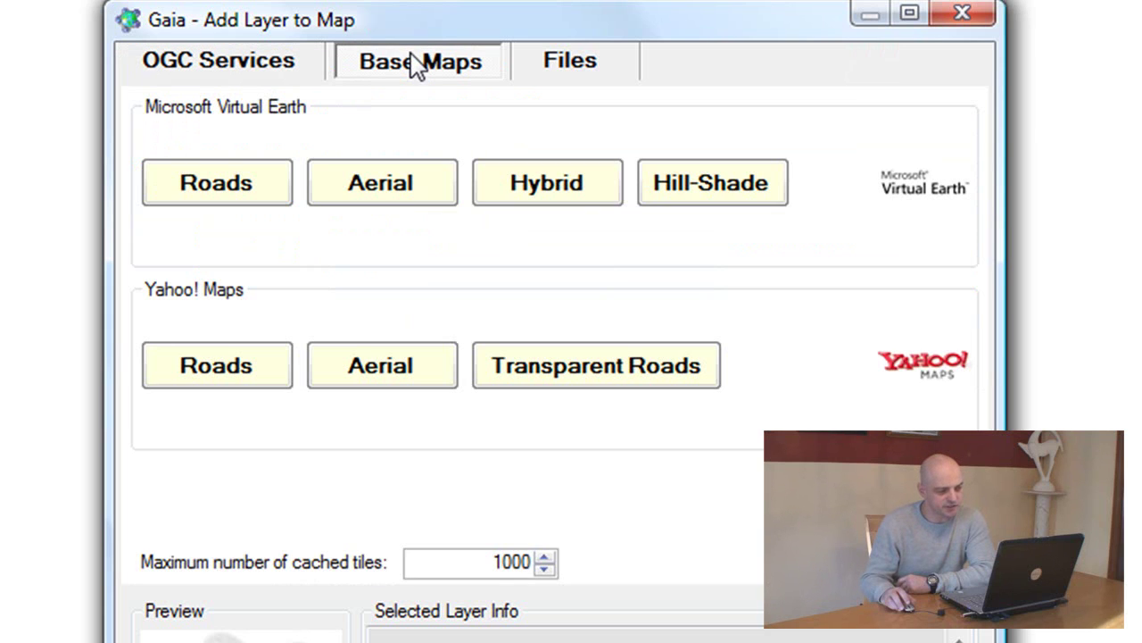
pyautogui.click(574, 66)
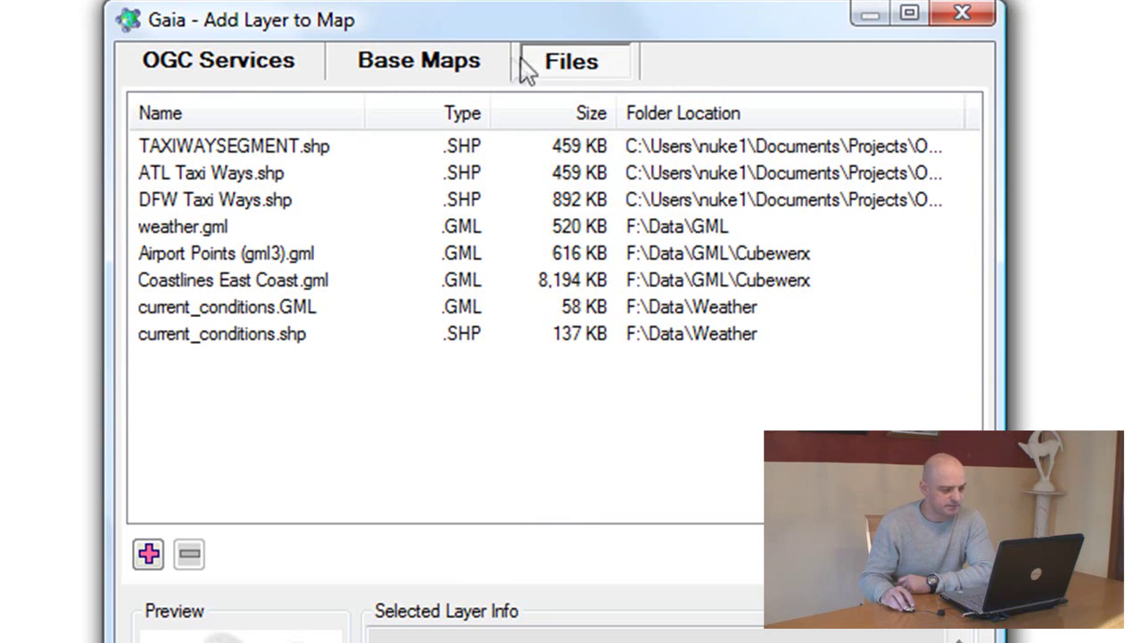
pyautogui.click(455, 71)
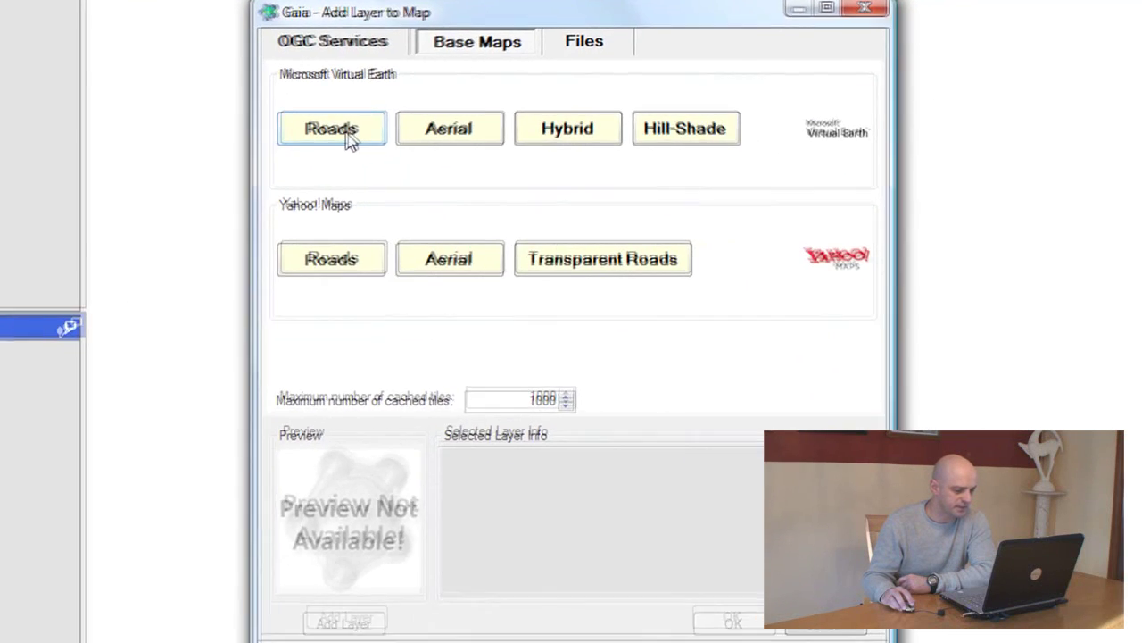
pyautogui.click(349, 138)
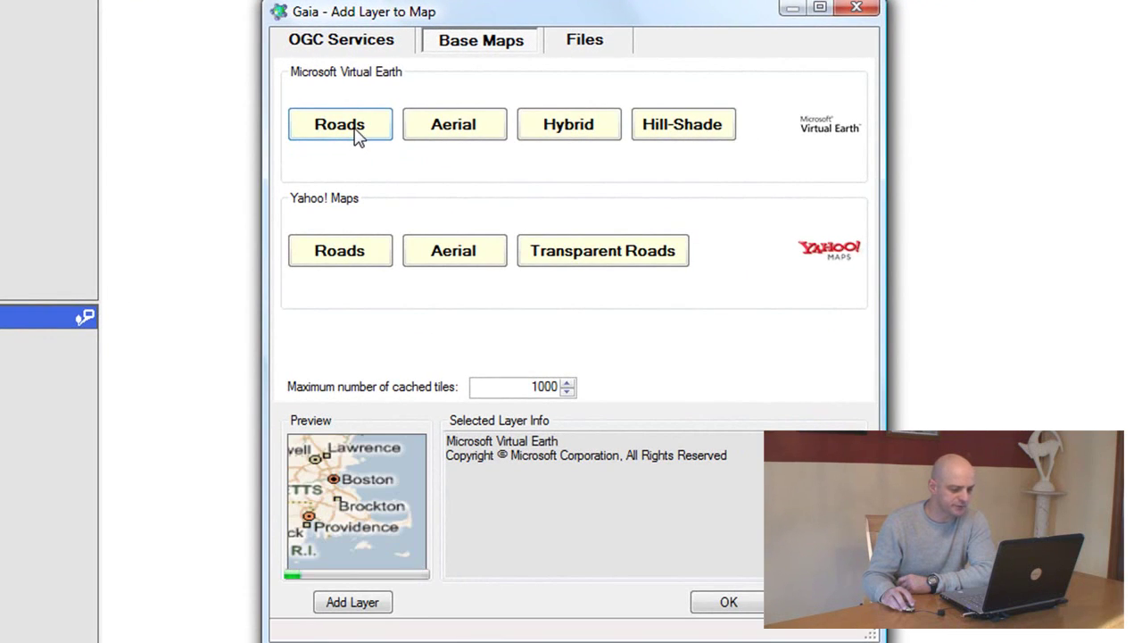
pyautogui.click(728, 600)
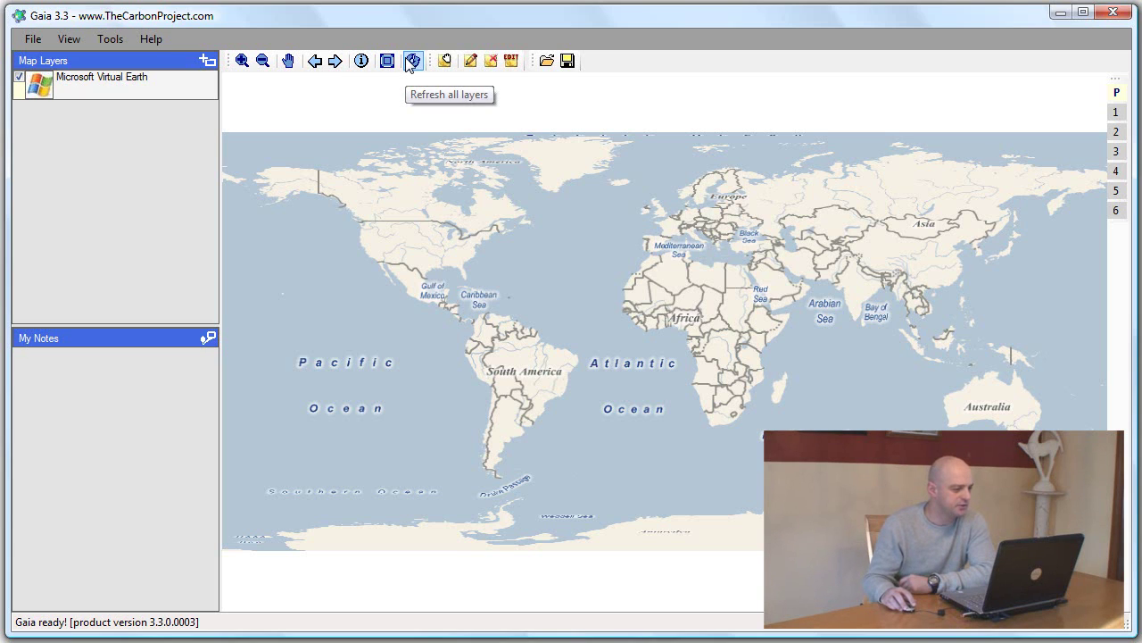
# Step: Zoom the map to the United States and store that view in slot 1
pyautogui.click(241, 61)
pyautogui.moveTo(350, 206); pyautogui.dragTo(510, 289)
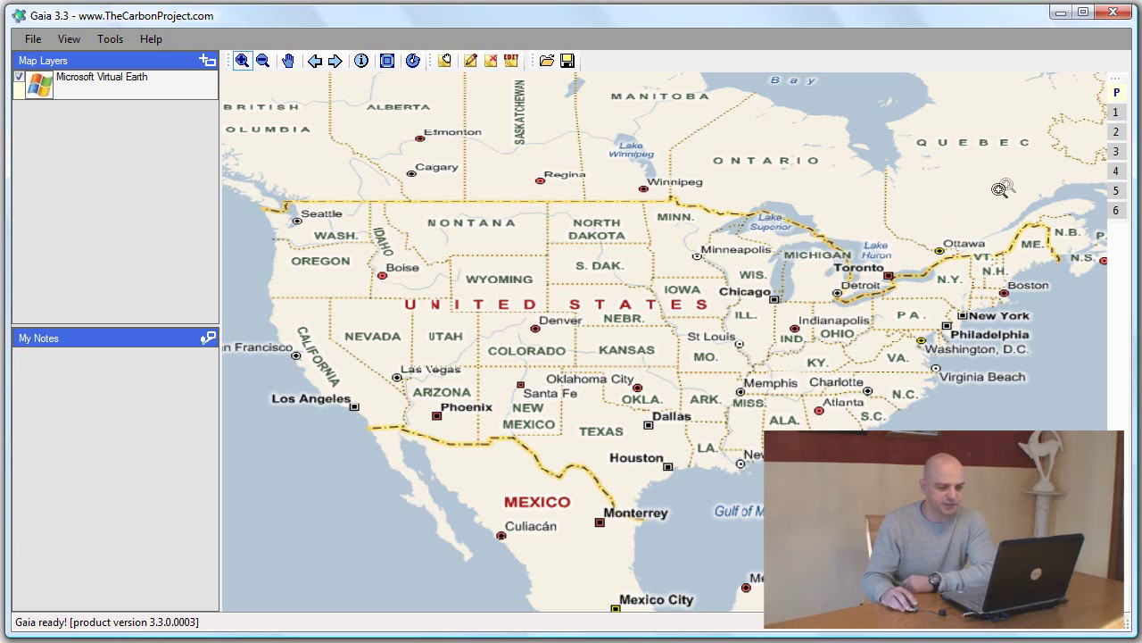
pyautogui.click(1117, 113)
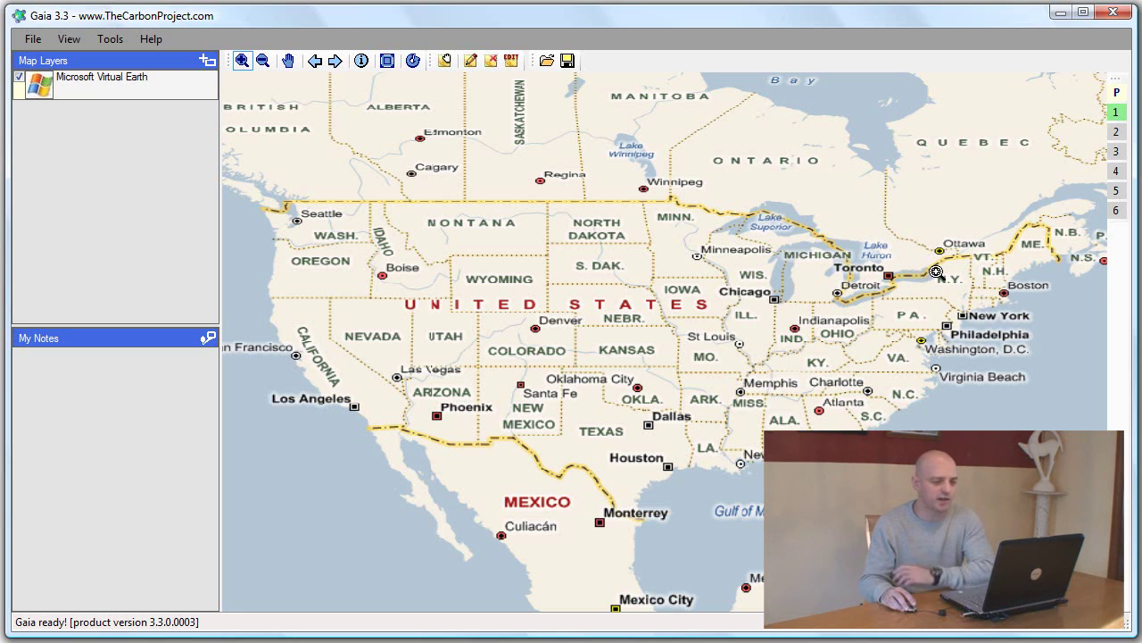
# Step: Store a view of the northeastern United States in slot 2 and a closer view of New York in slot 3
pyautogui.moveTo(917, 276); pyautogui.dragTo(1017, 356)
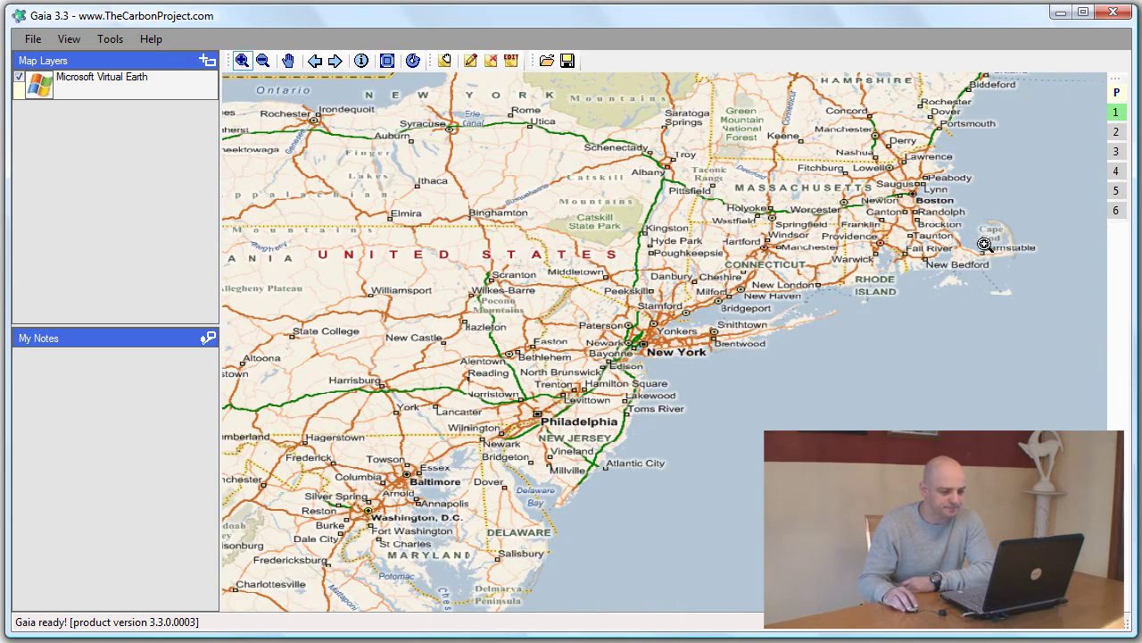
pyautogui.click(1116, 132)
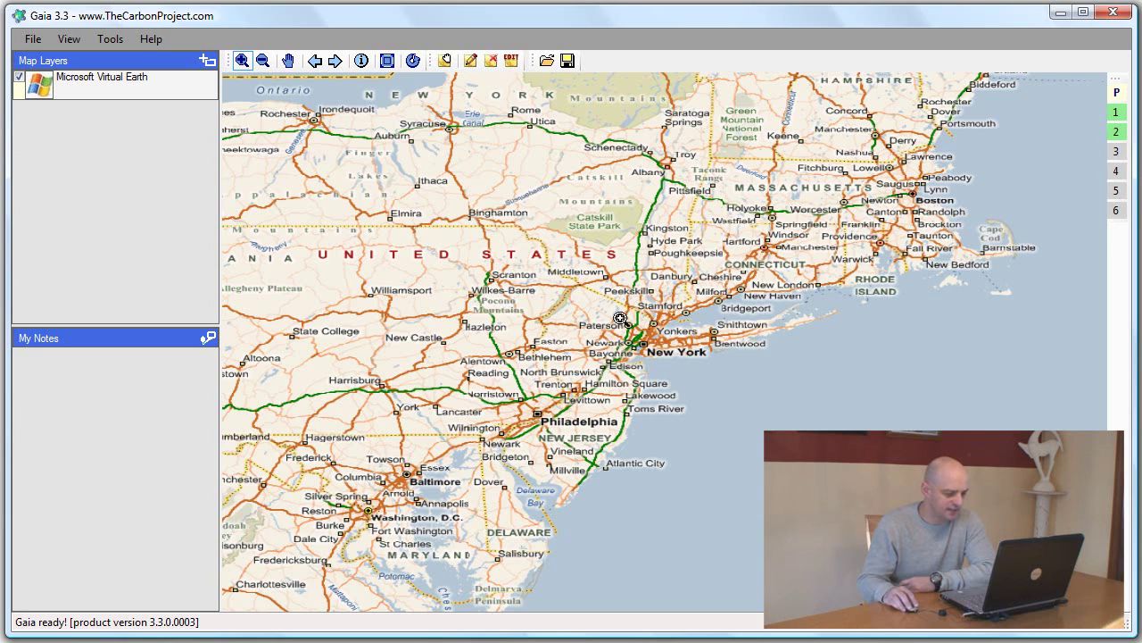
pyautogui.moveTo(621, 319); pyautogui.dragTo(680, 364)
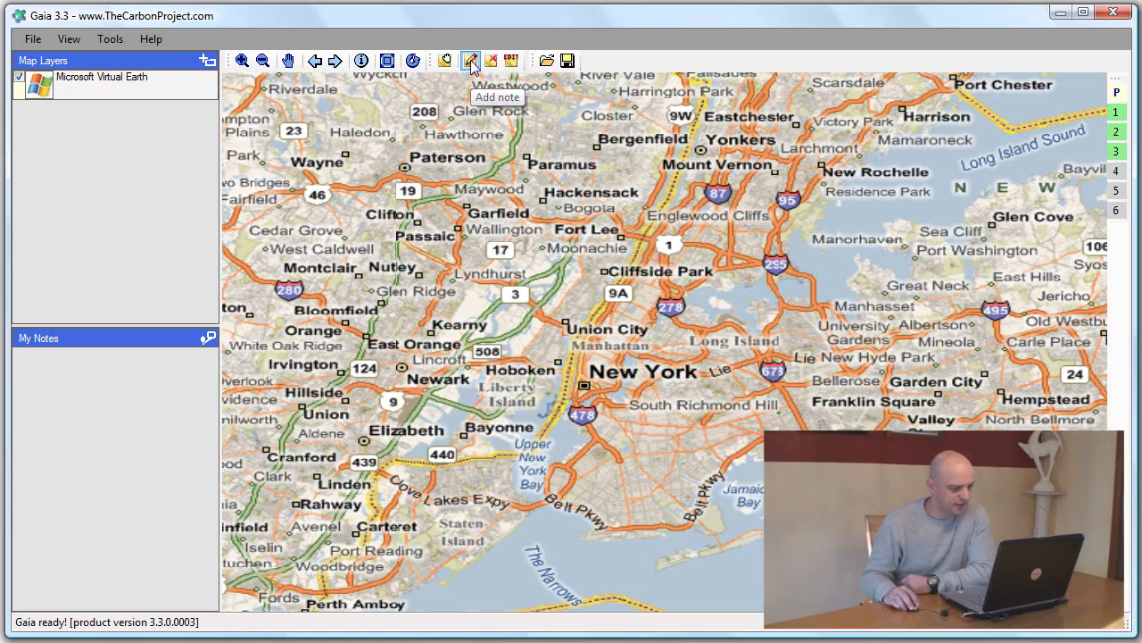
# Step: Add a note at New York with the text "Trump Tower" and a pink background
pyautogui.click(471, 63)
pyautogui.click(599, 366)
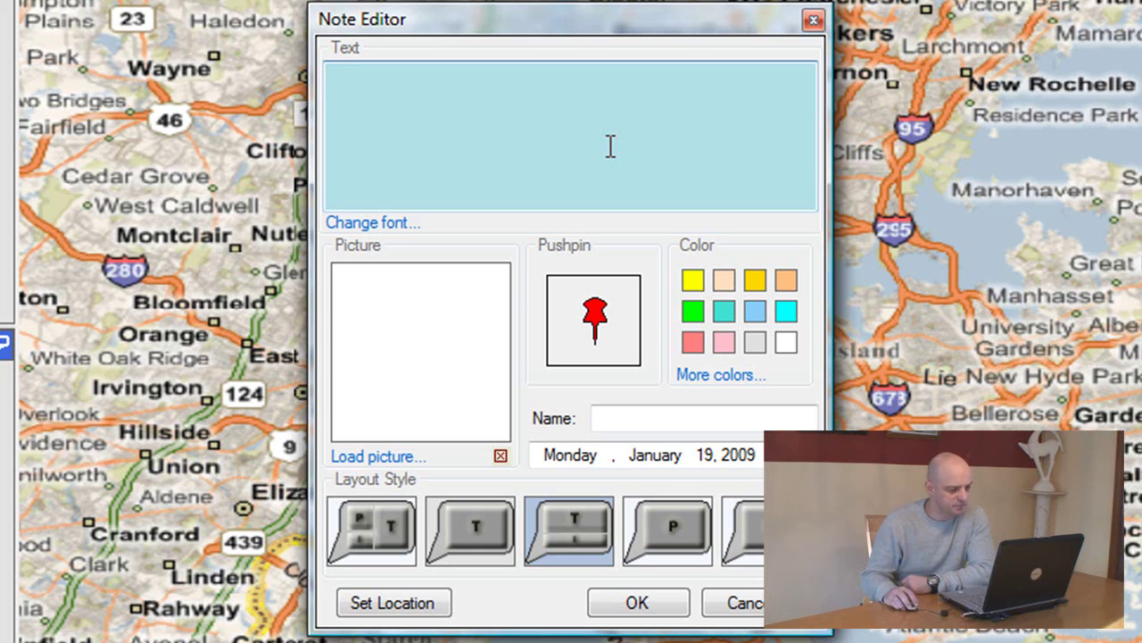
pyautogui.write('Trump Tower')
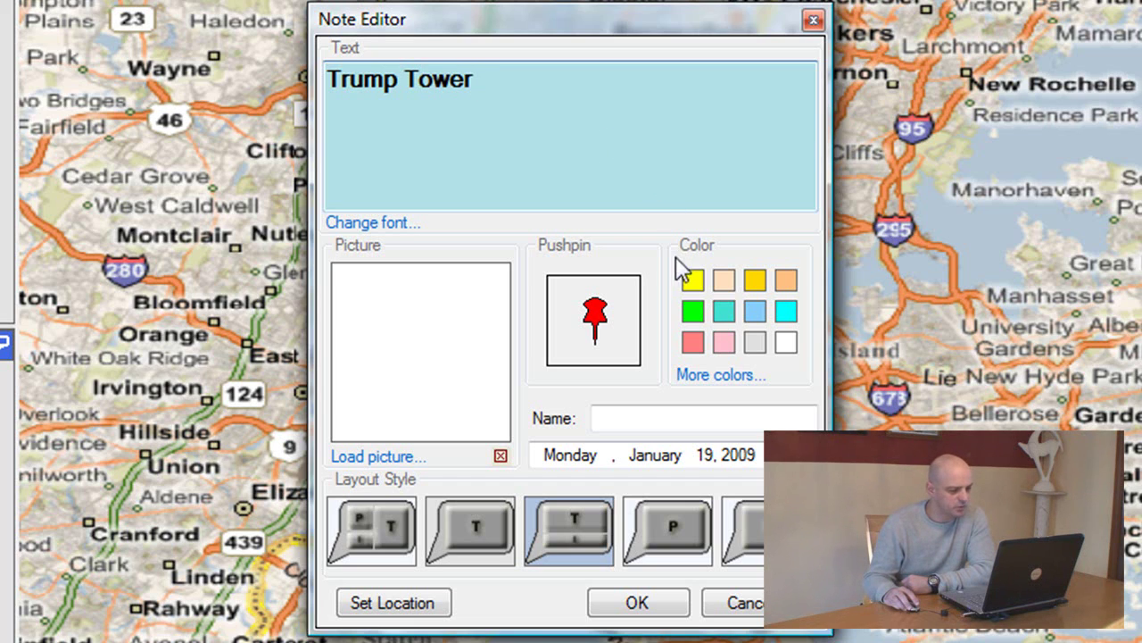
pyautogui.click(724, 344)
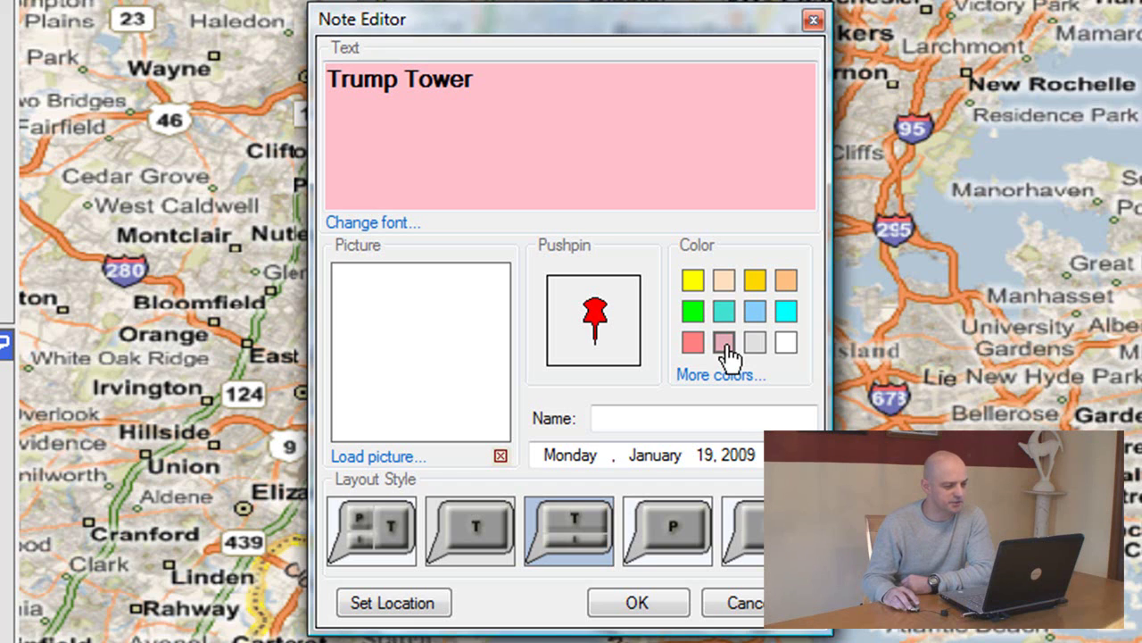
# Step: Change the note's pushpin symbol to "Buy here" from the Pins group
pyautogui.click(596, 332)
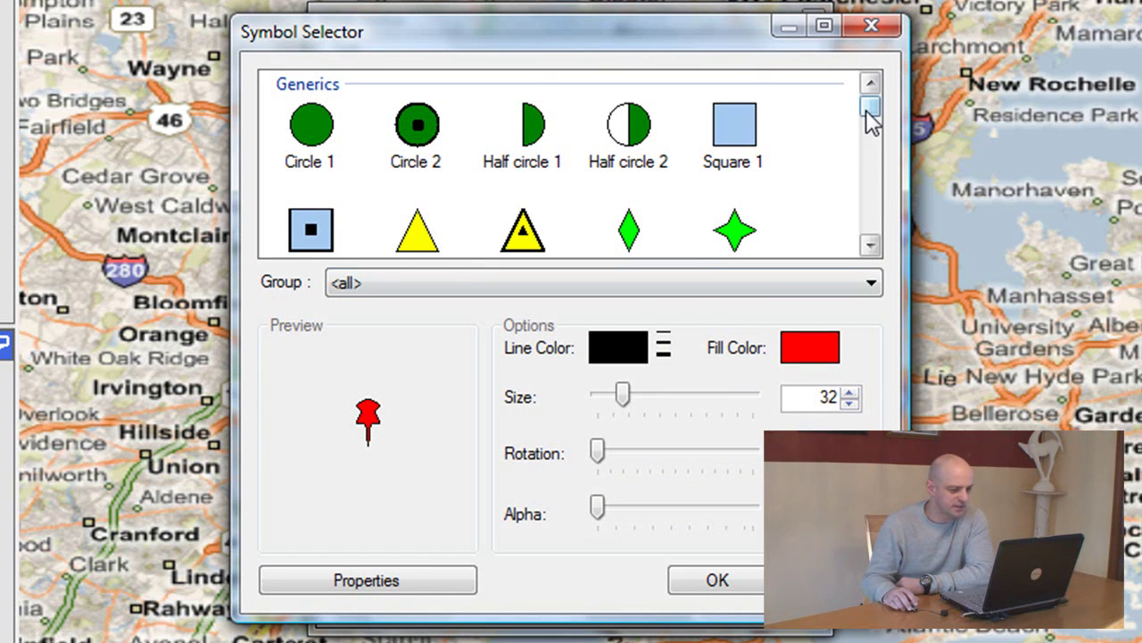
pyautogui.moveTo(865, 114); pyautogui.dragTo(871, 142)
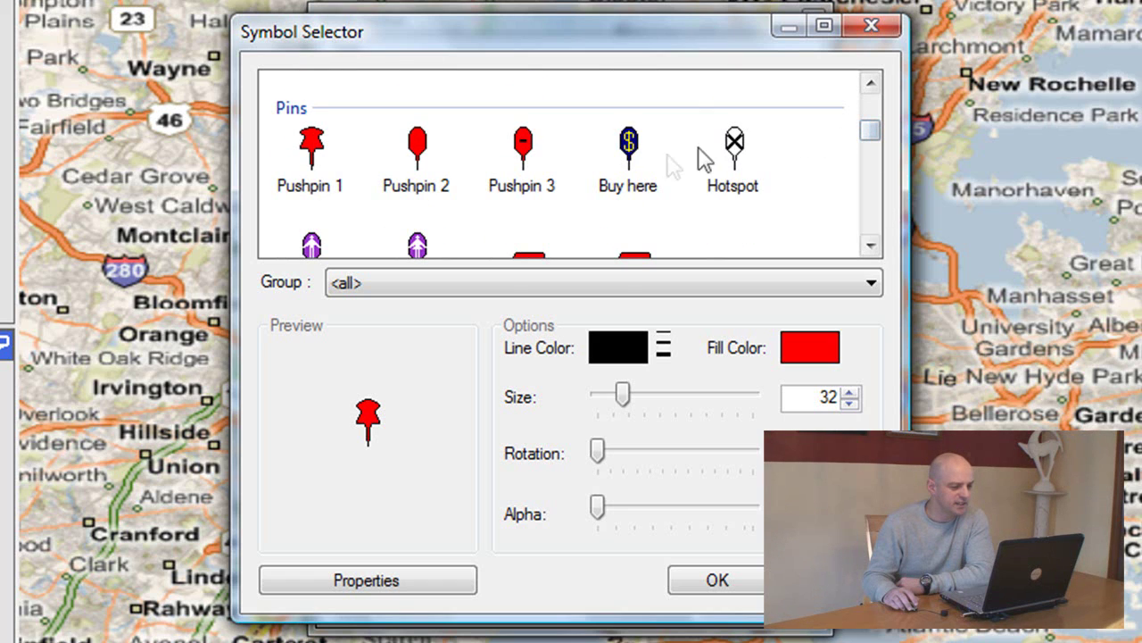
pyautogui.click(634, 154)
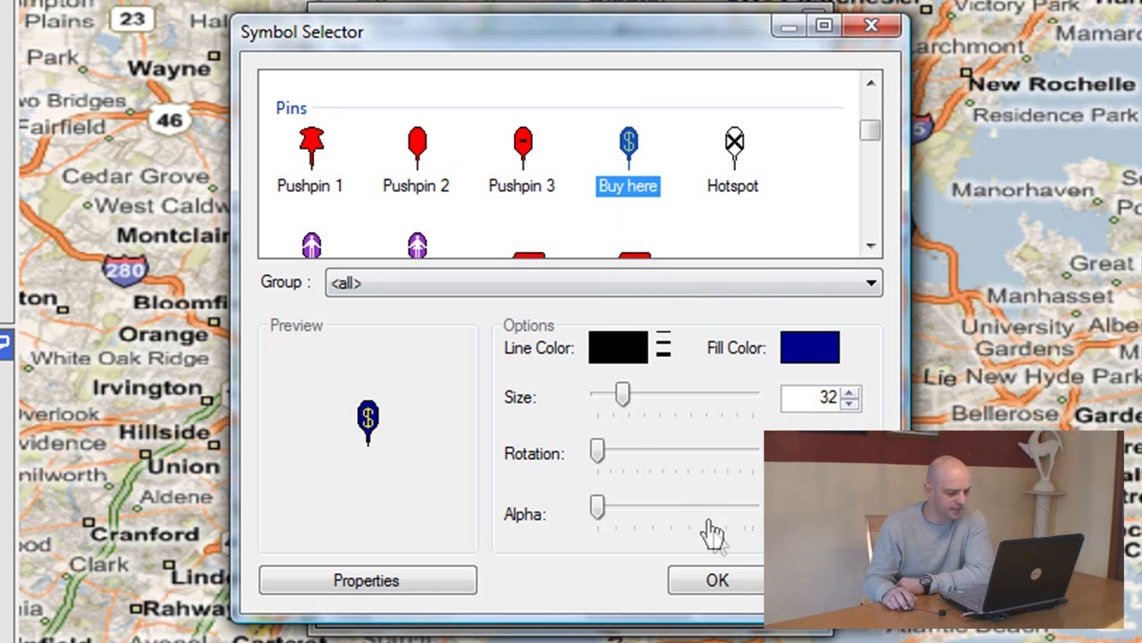
pyautogui.click(727, 579)
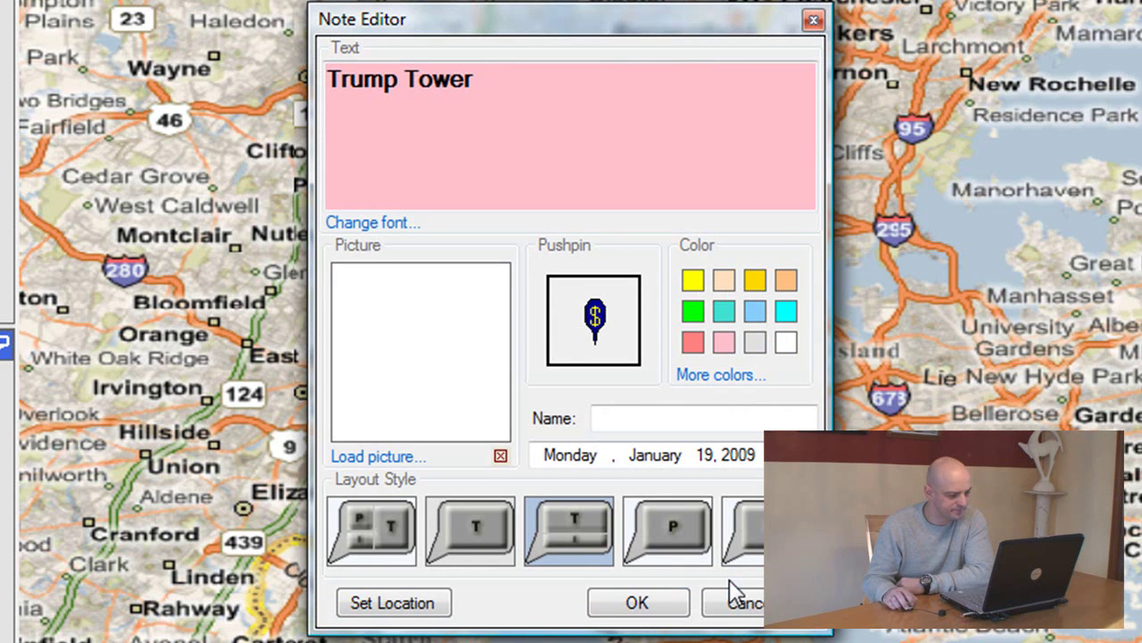
# Step: Load NY_TrumpTower.jpg from the Geotagged folder as the note's picture, and finish the note with the picture-only layout
pyautogui.click(374, 454)
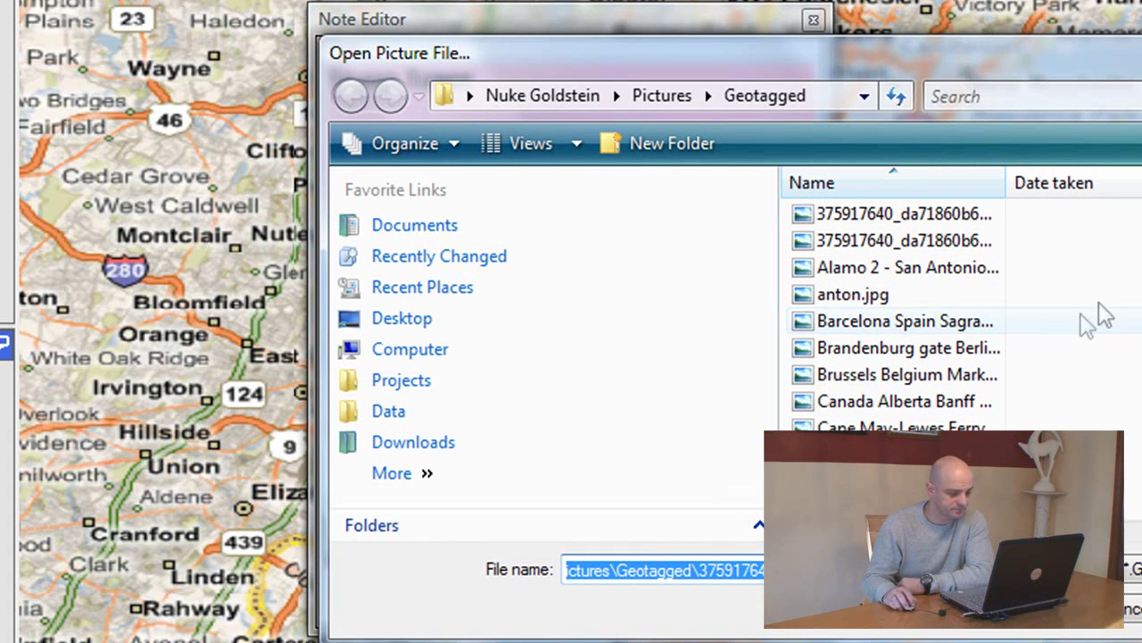
pyautogui.scroll(-10, 1099, 305)
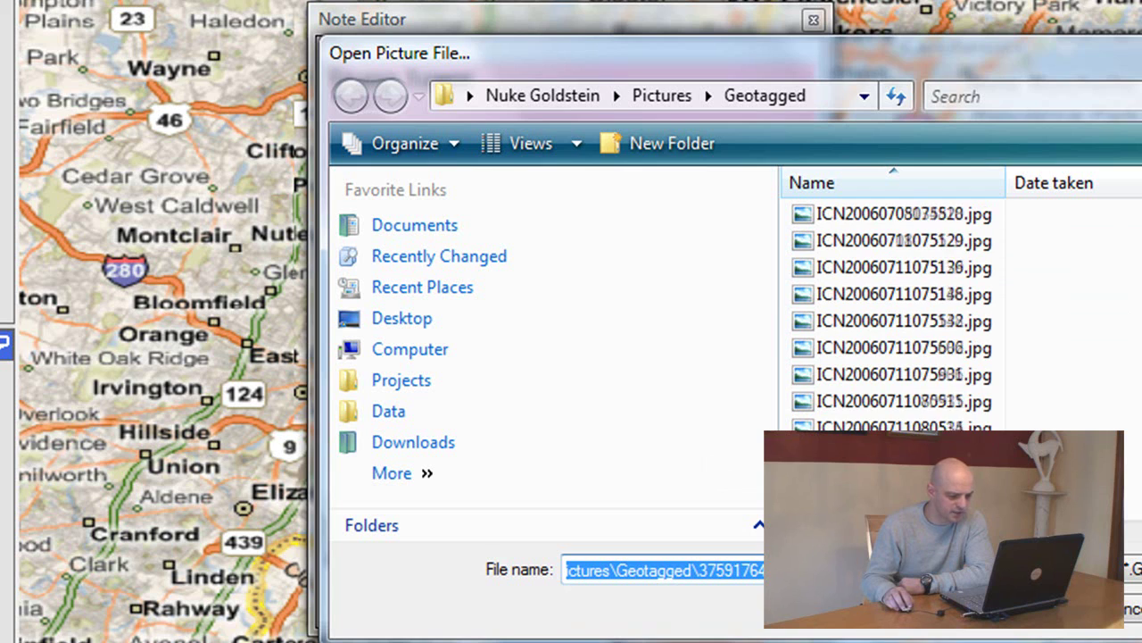
pyautogui.scroll(-4, 899, 319)
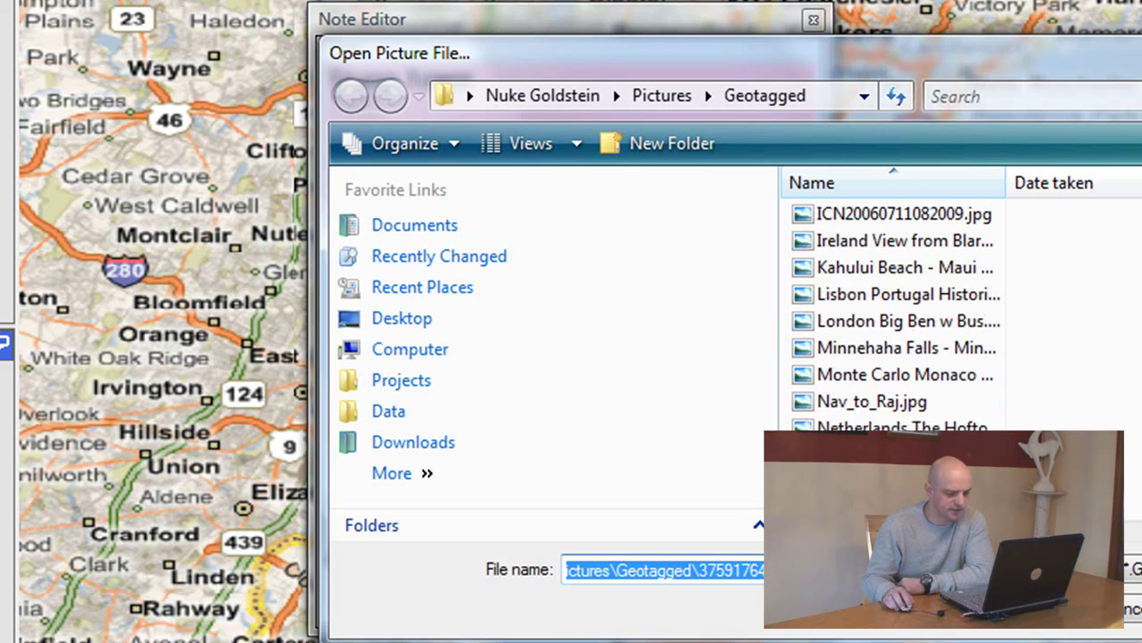
pyautogui.scroll(-1, 909, 319)
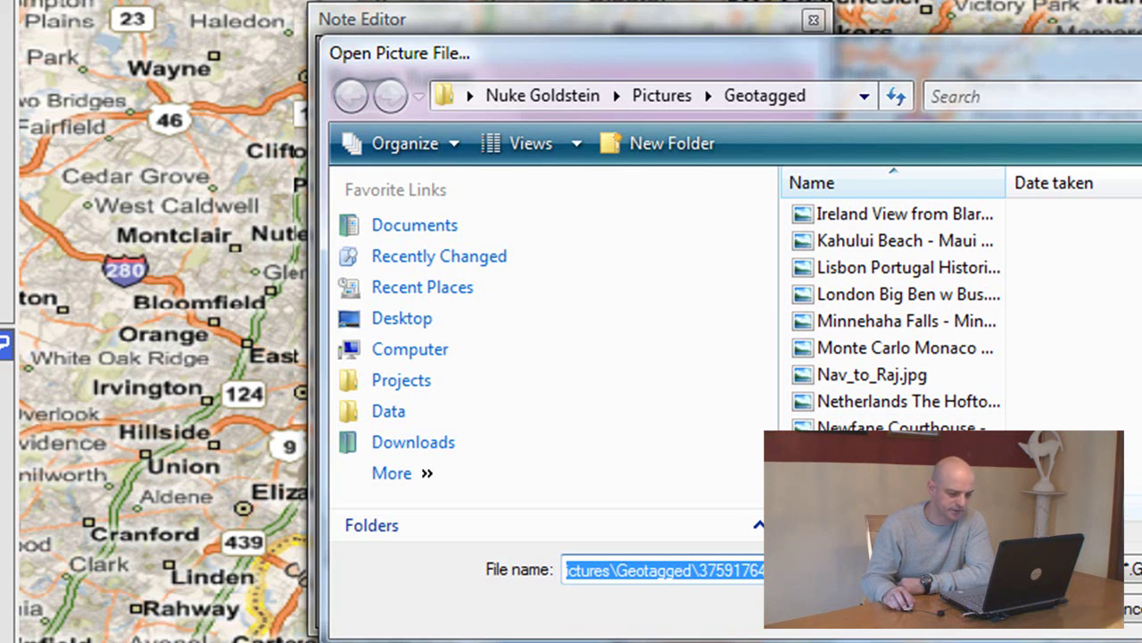
pyautogui.click(893, 482)
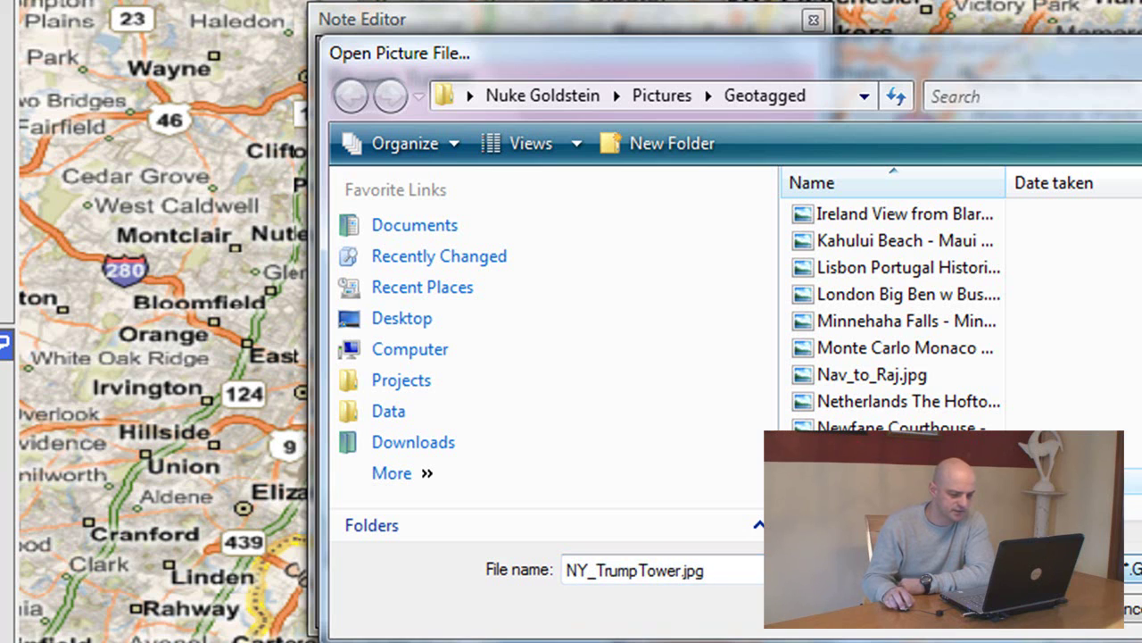
pyautogui.click(994, 625)
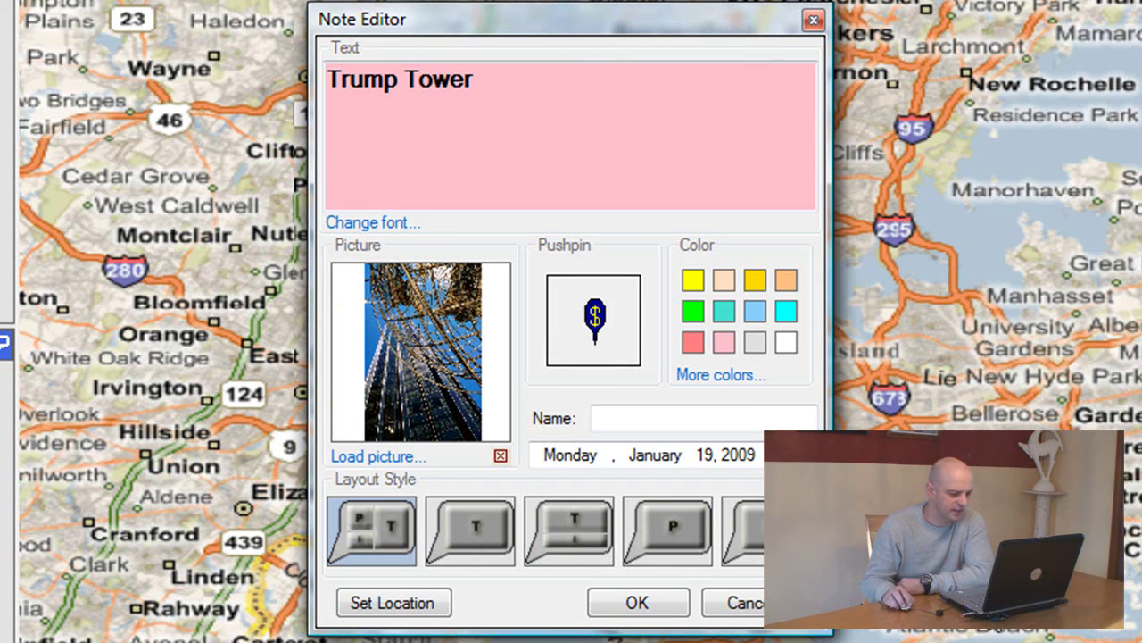
pyautogui.click(680, 530)
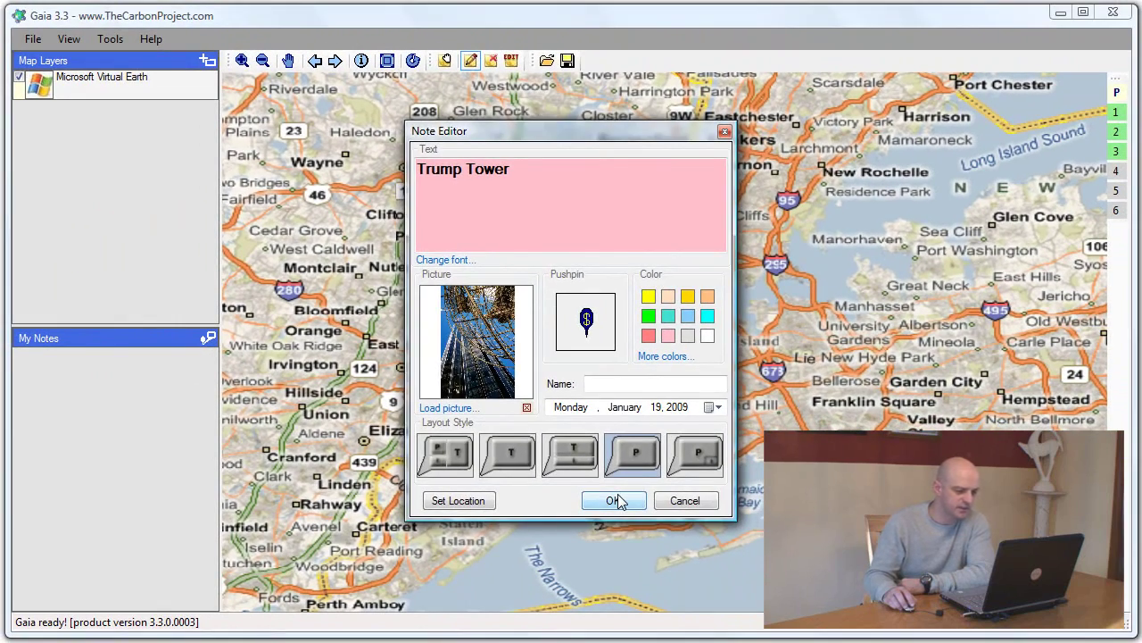
pyautogui.click(616, 501)
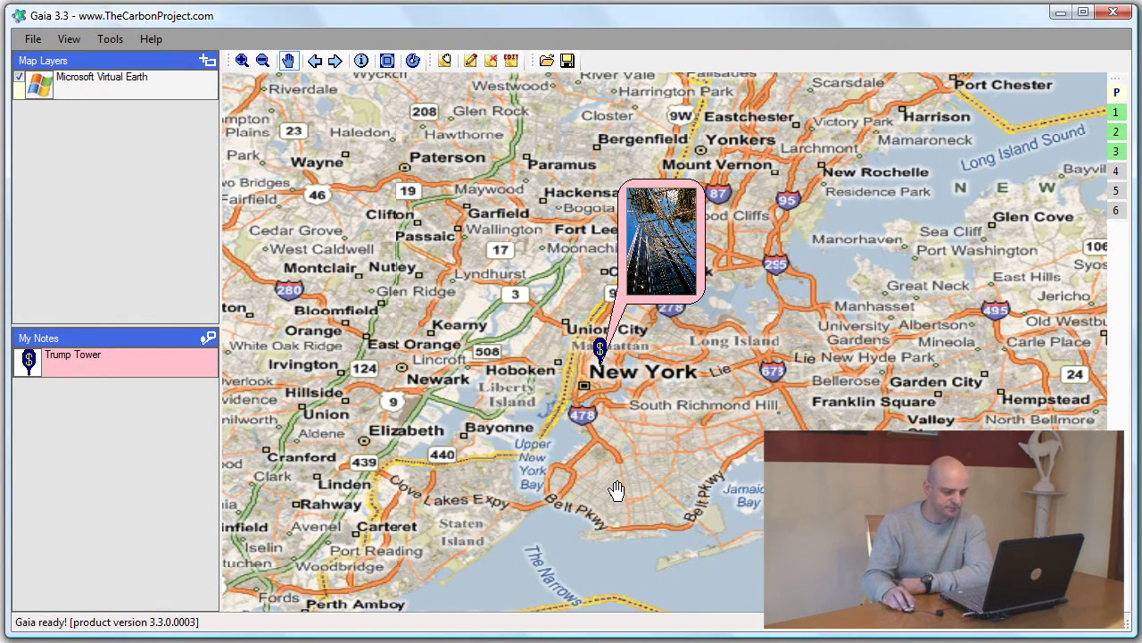
# Step: Zoom in on Manhattan and edit the Trump Tower note so its location is taken from the picture's coordinates
pyautogui.click(248, 59)
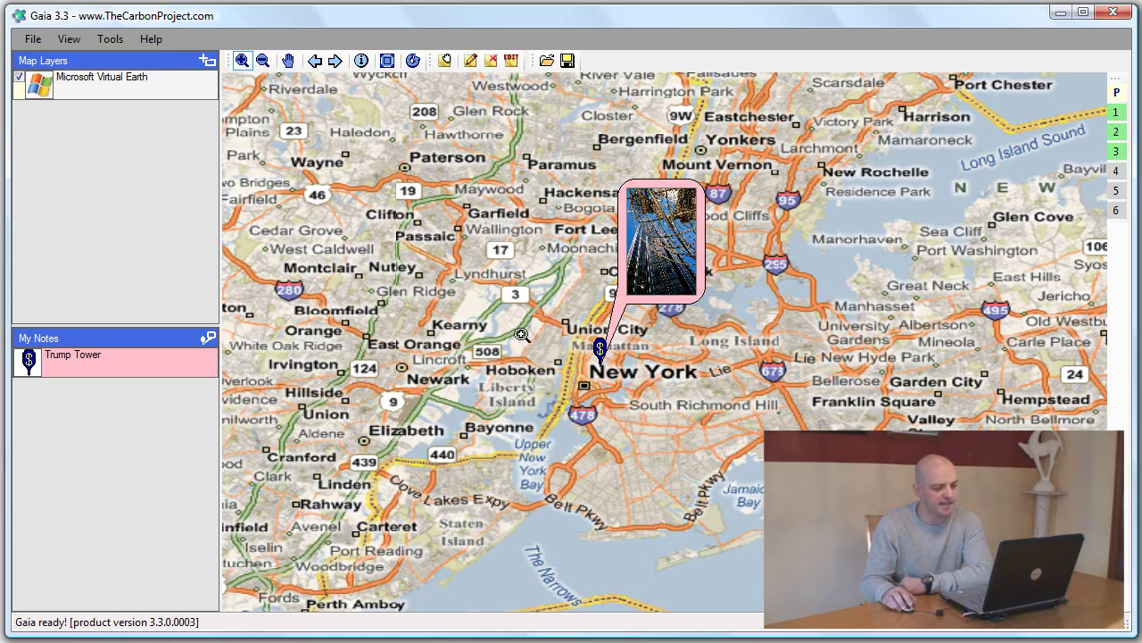
pyautogui.moveTo(569, 337); pyautogui.dragTo(630, 407)
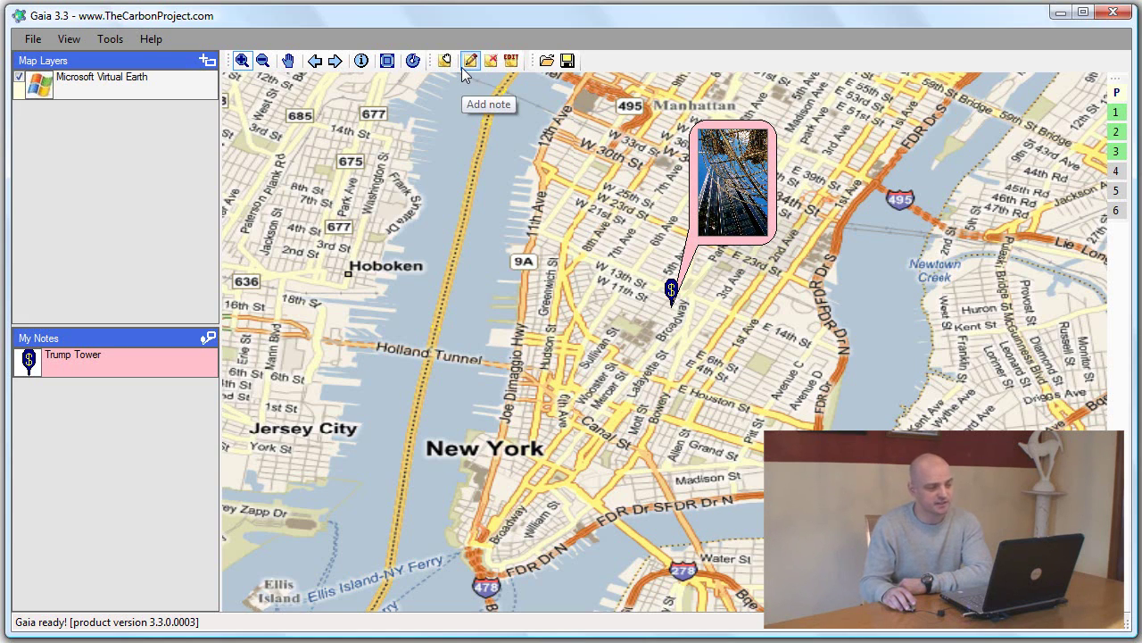
pyautogui.click(511, 61)
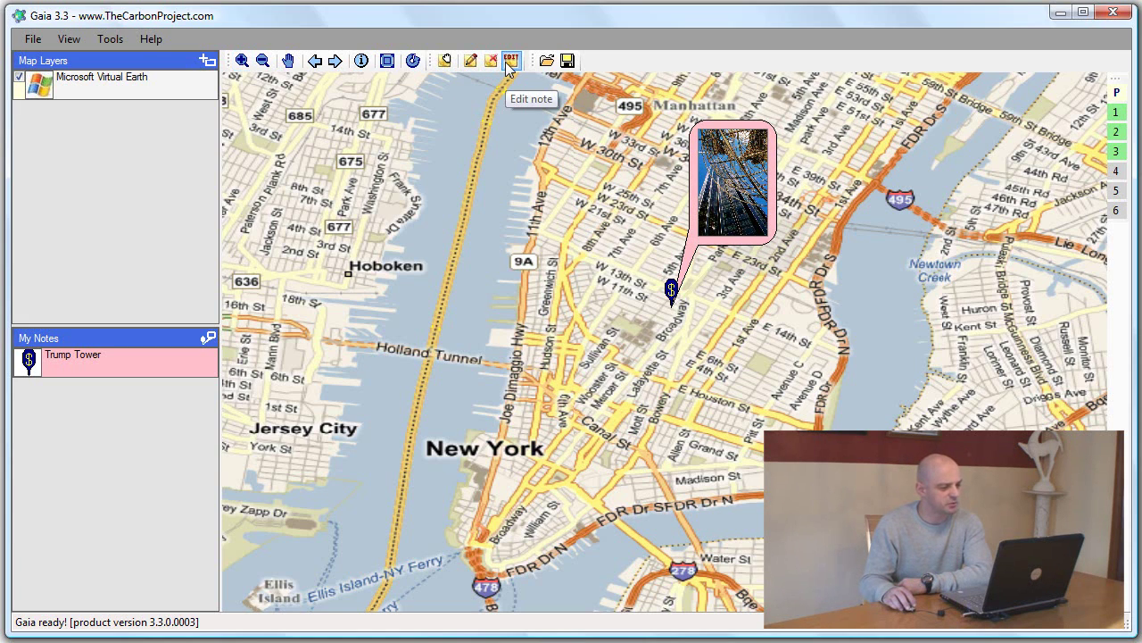
pyautogui.click(725, 219)
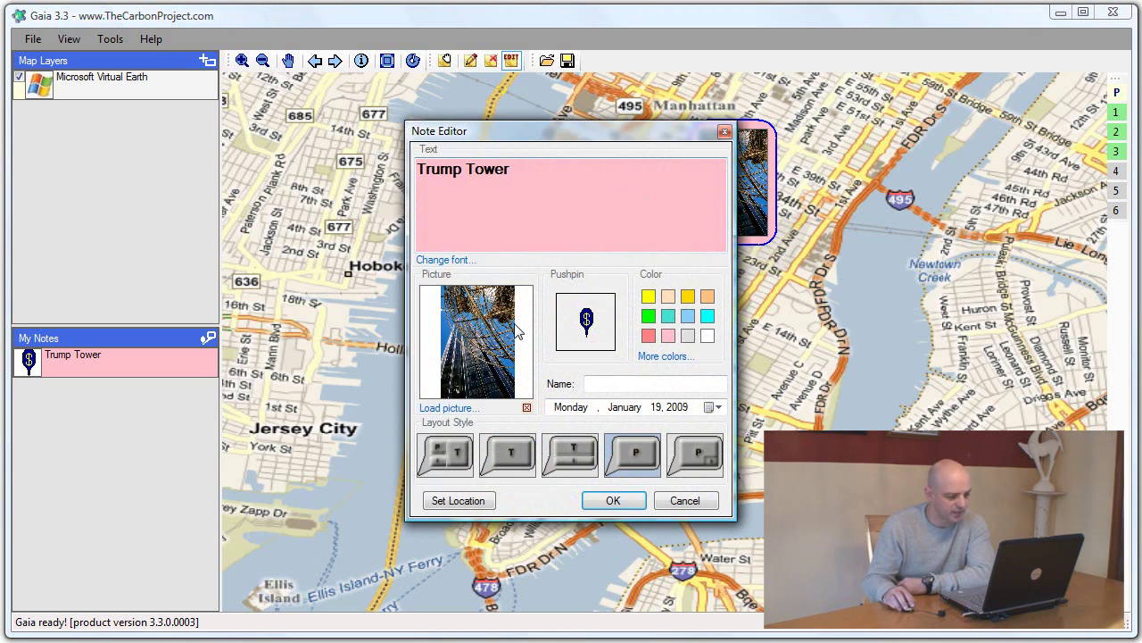
pyautogui.click(458, 502)
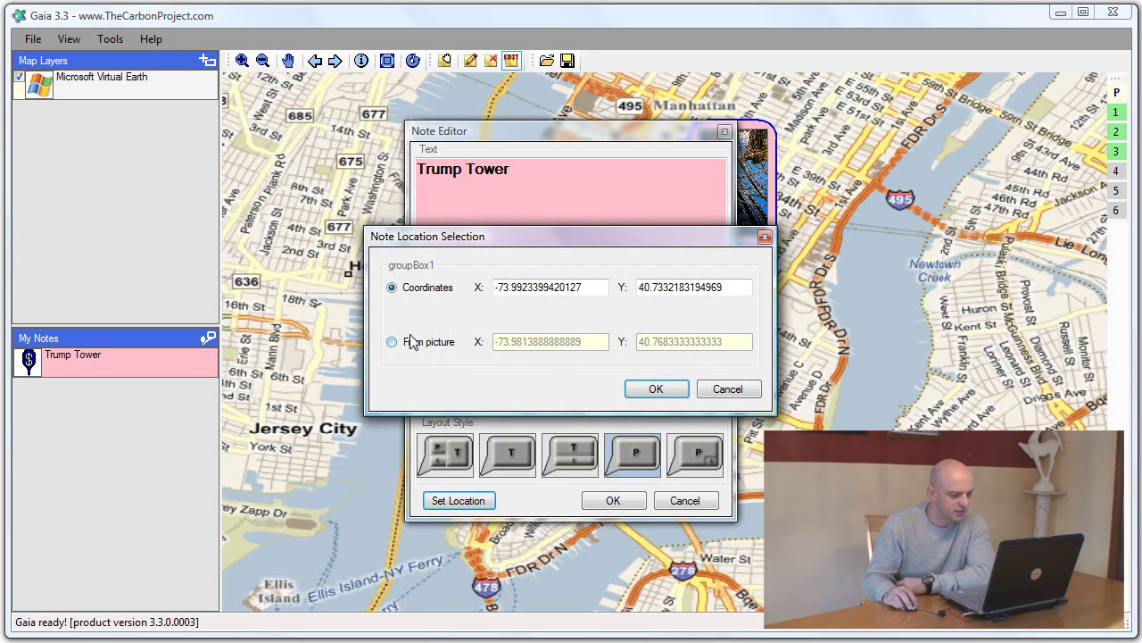
pyautogui.click(638, 395)
pyautogui.click(619, 499)
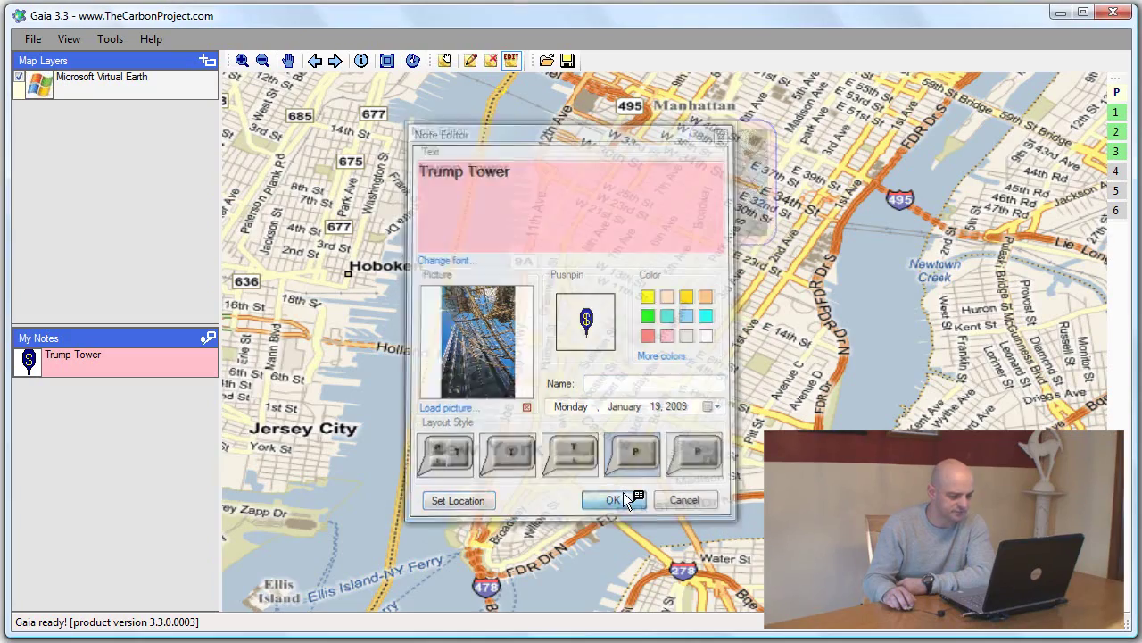
# Step: Pan the map to the relocated Trump Tower note and view its picture at actual size
pyautogui.click(287, 60)
pyautogui.moveTo(706, 226)
pyautogui.mouseDown()
pyautogui.moveTo(619, 295)
pyautogui.moveTo(594, 397)
pyautogui.moveTo(528, 515)
pyautogui.moveTo(505, 591)
pyautogui.moveTo(517, 581)
pyautogui.mouseUp()
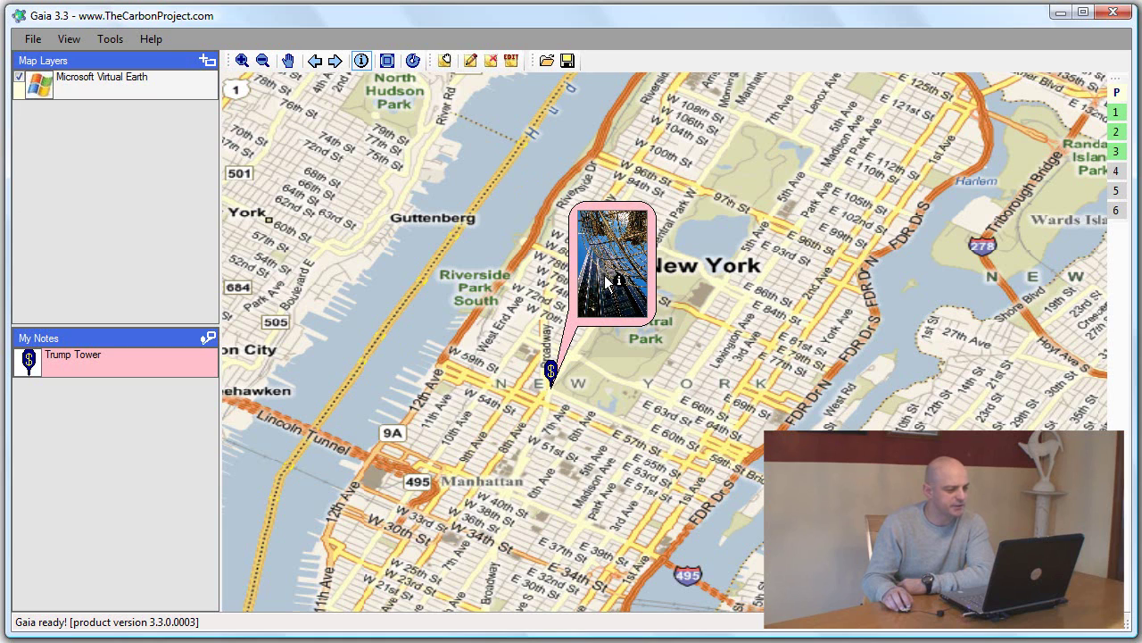
pyautogui.click(618, 284)
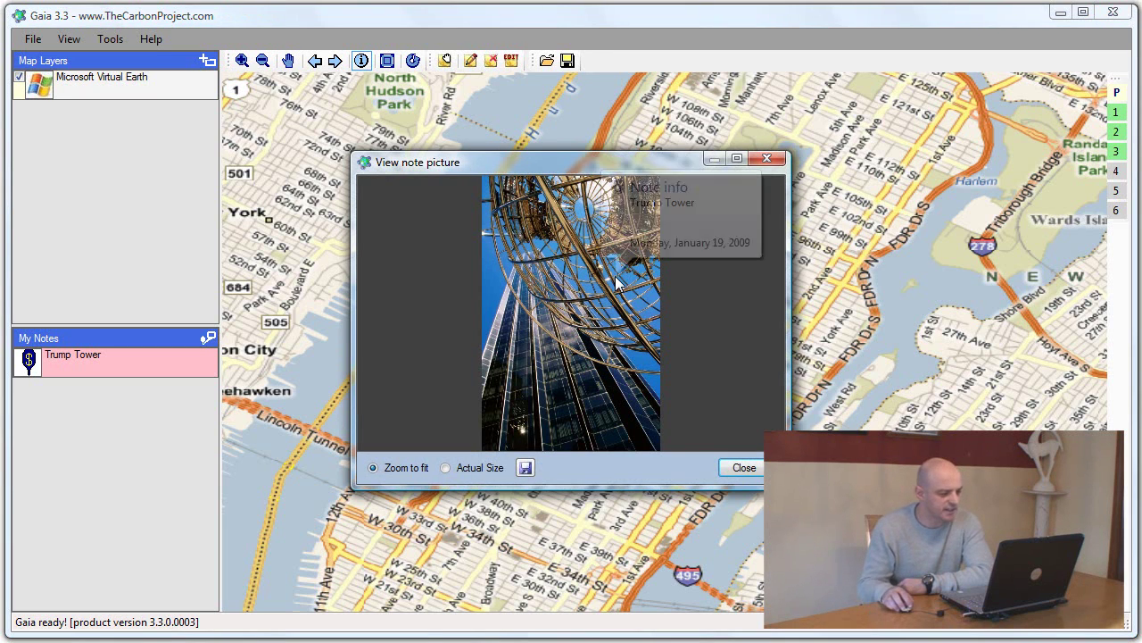
pyautogui.click(455, 469)
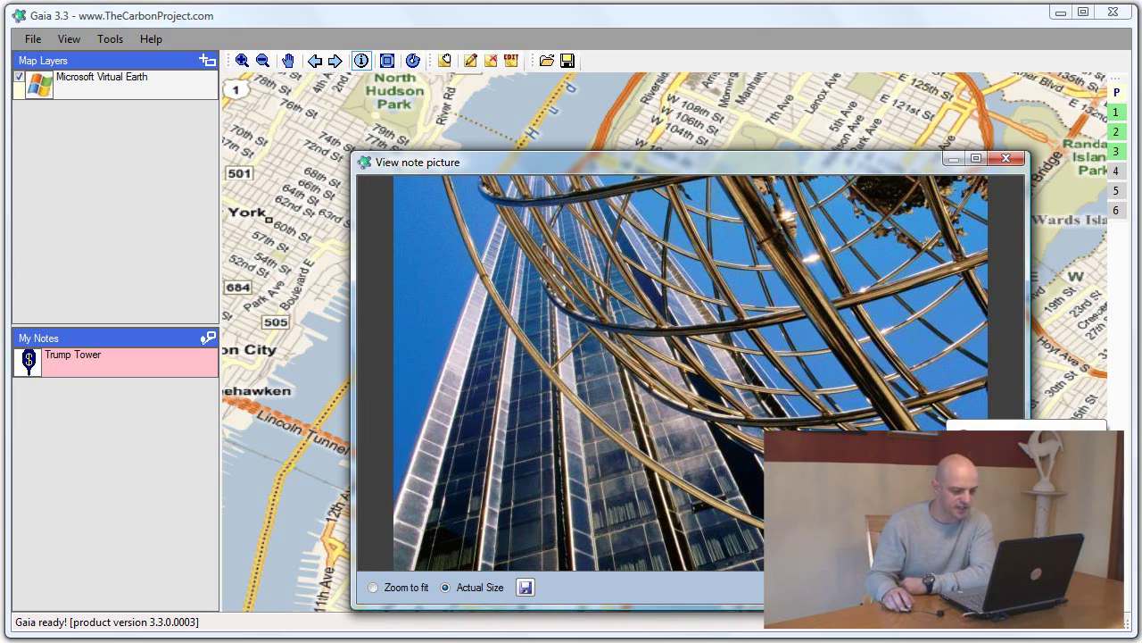
pyautogui.hotkey('alt', 'F4')
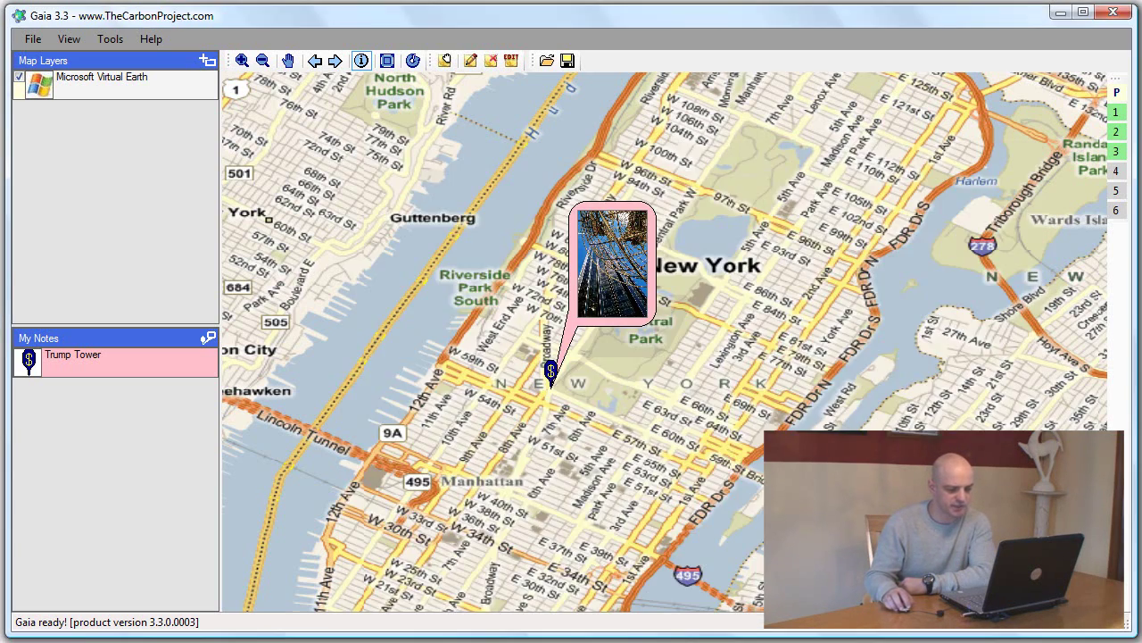
# Step: Start saving the session as a new Geospatial Session File and open the destination folder path for editing
pyautogui.click(33, 40)
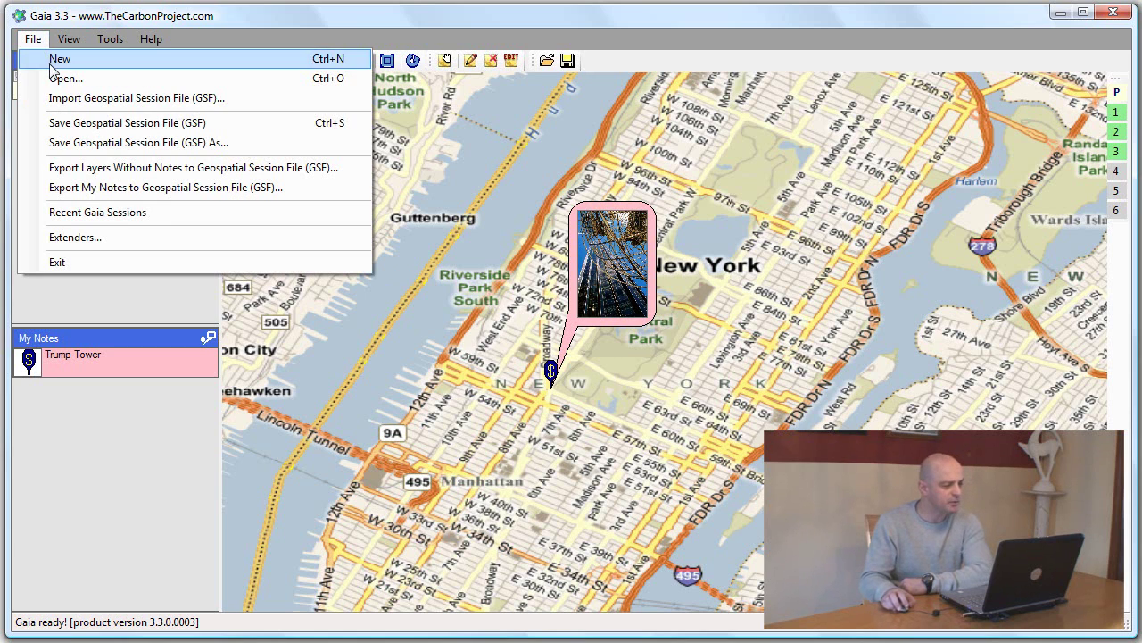
pyautogui.click(76, 146)
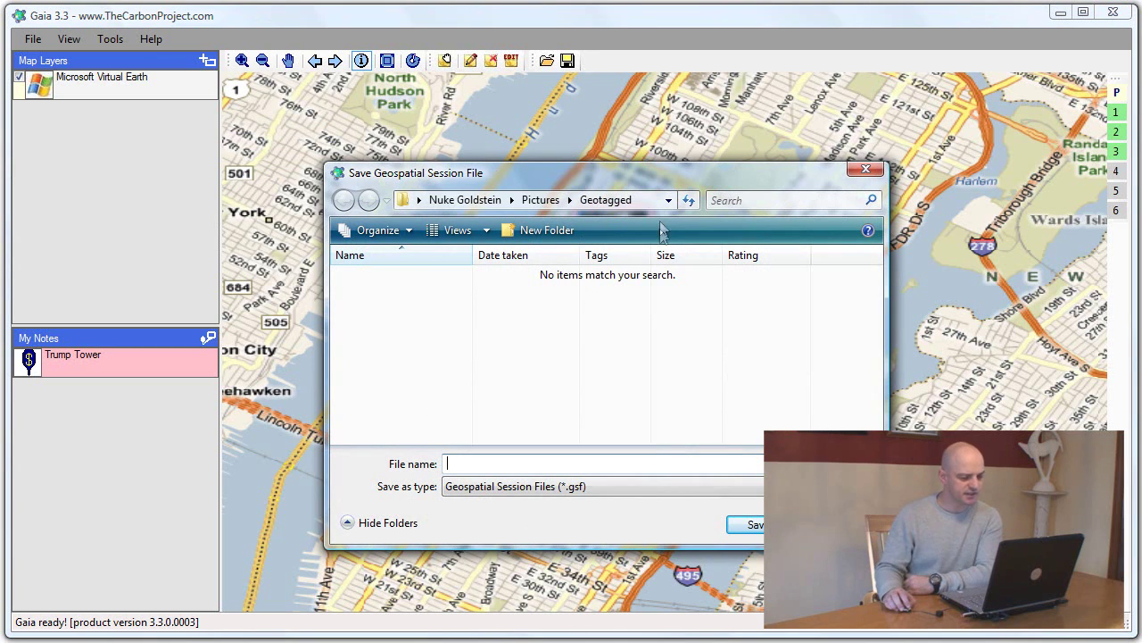
pyautogui.click(642, 200)
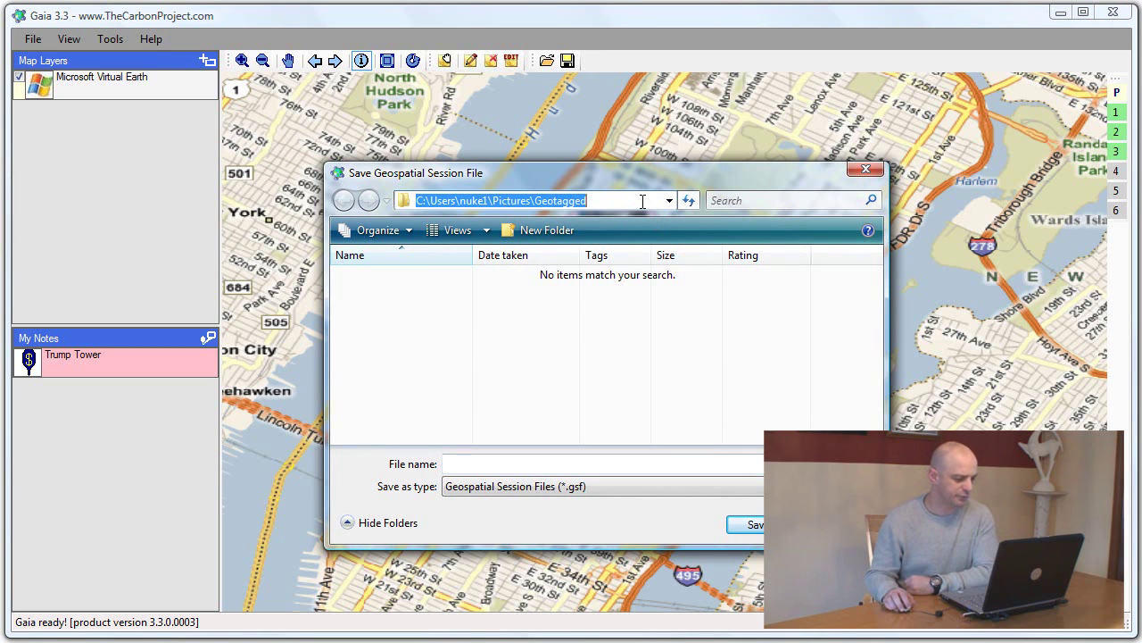